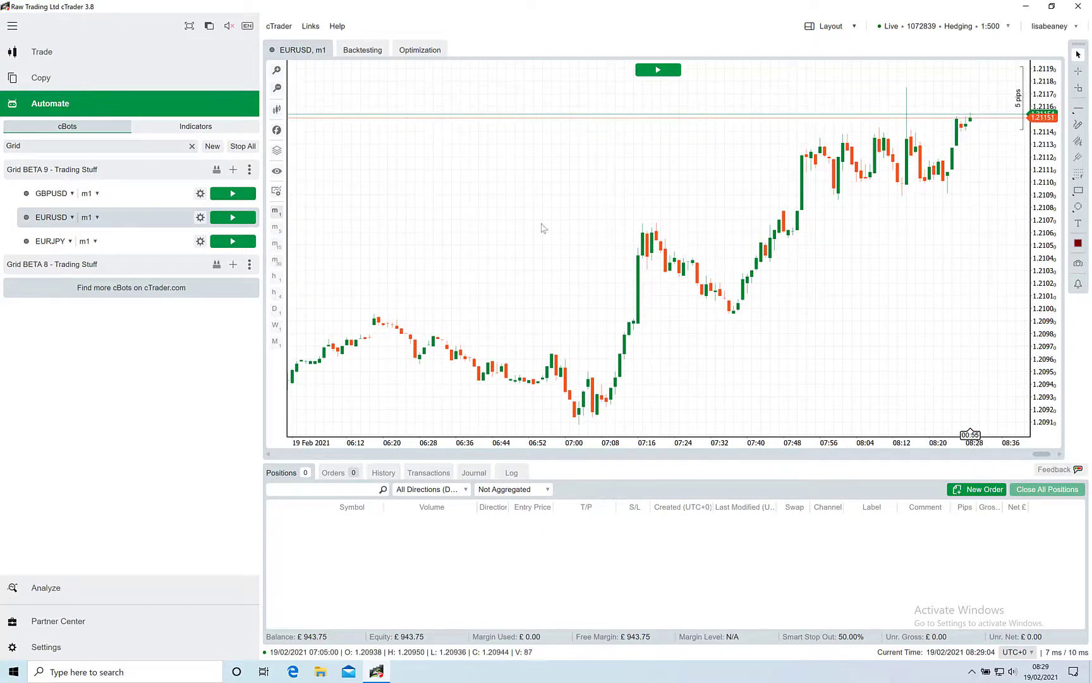
- Open the EURUSD instance's parameters and scroll to its Excel options: Write to Excel No, file GRIDBOTV9
left_click(200, 219)
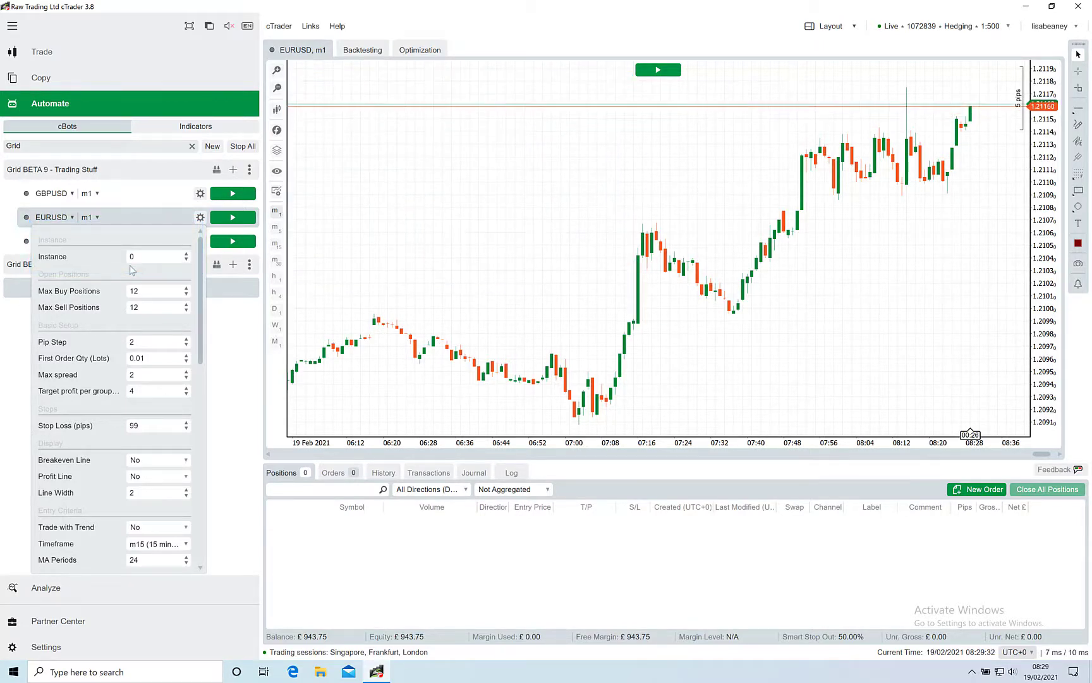
scroll(107, 373, "down", 10)
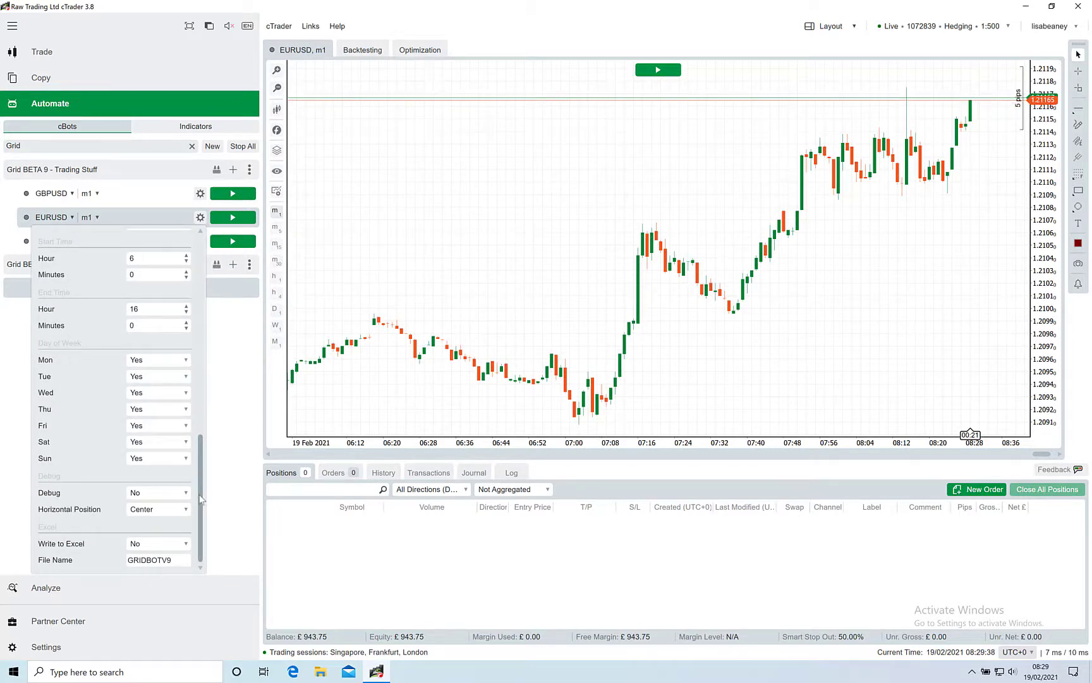
left_click_drag(201, 499, 203, 428)
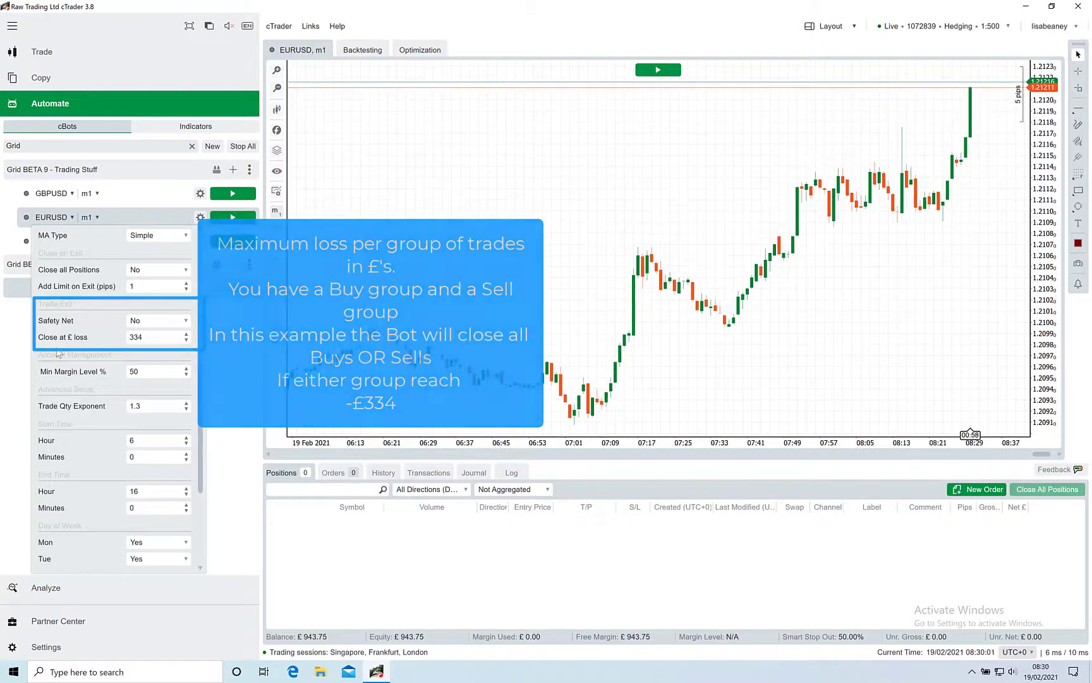
- Scroll further down the EURUSD instance's parameter list
scroll(56, 352, "down", 5)
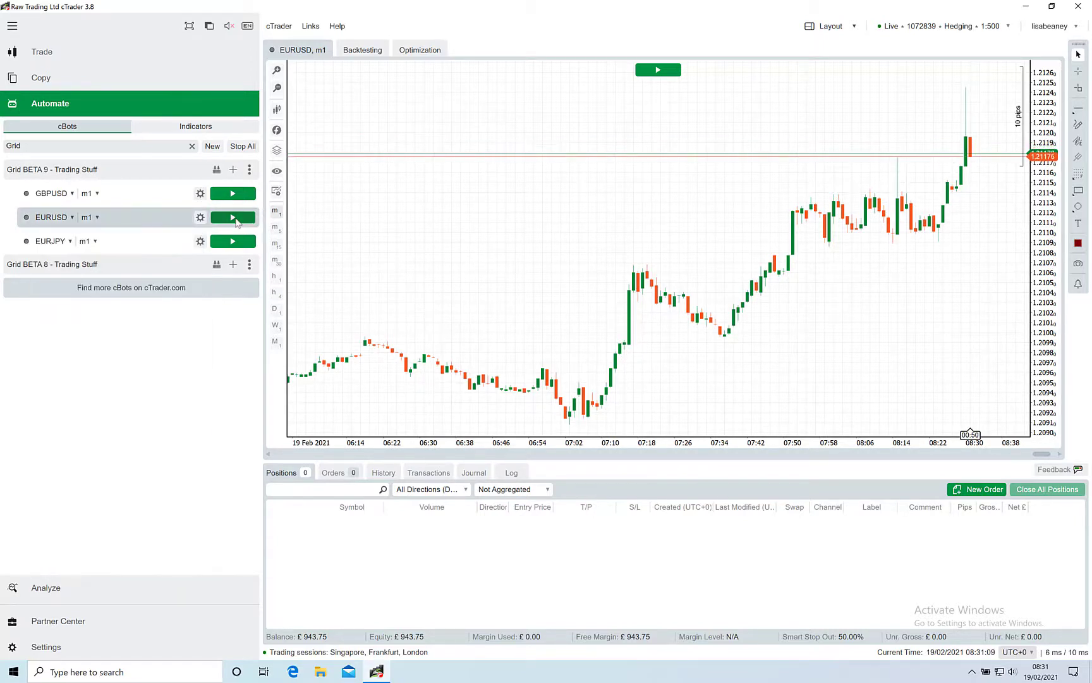
- Start the EURUSD Grid BETA 9 cBot and place its Trading Stuff control panel below the cBots list
left_click(233, 218)
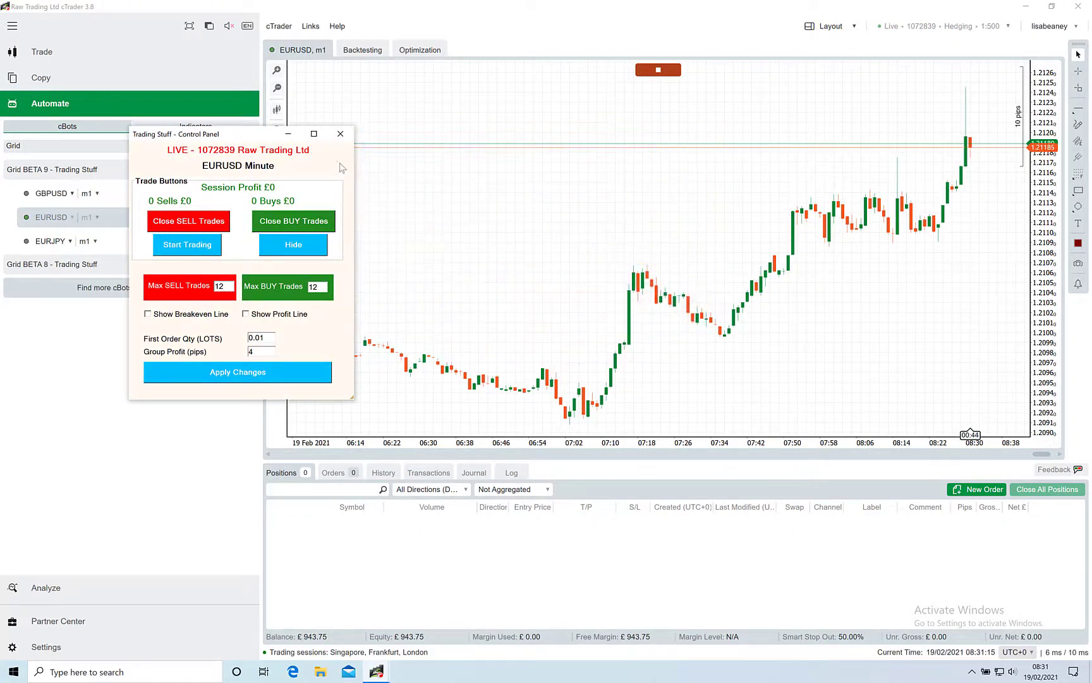
left_click_drag(257, 139, 158, 313)
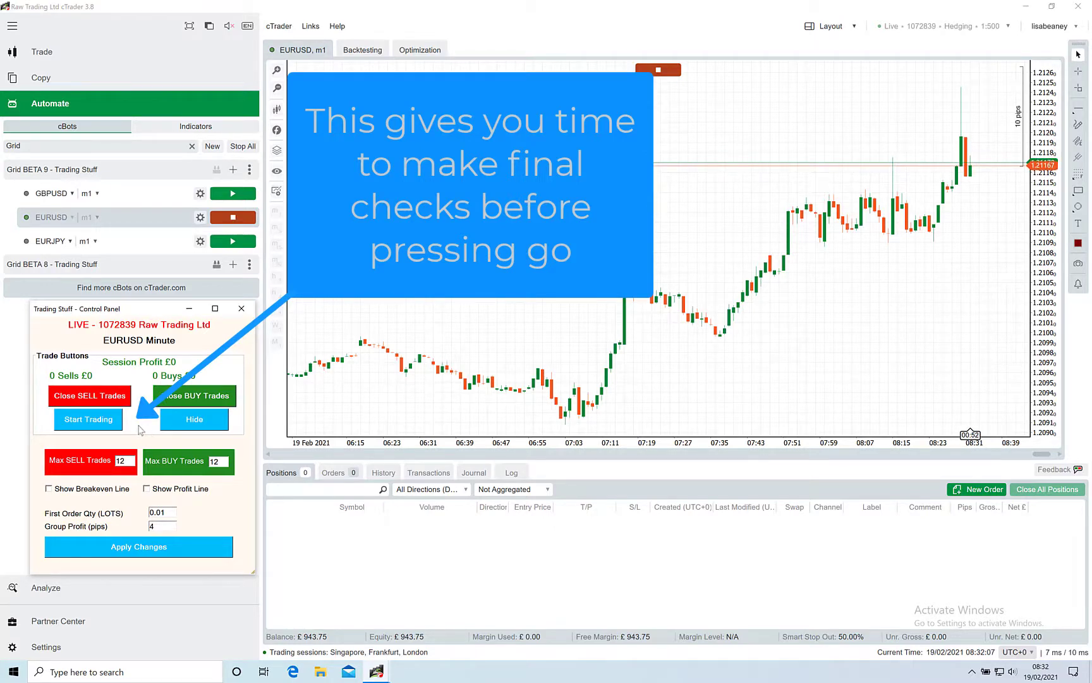
- Start trading, then collapse, reposition and re-expand the bot's control panel
left_click(89, 421)
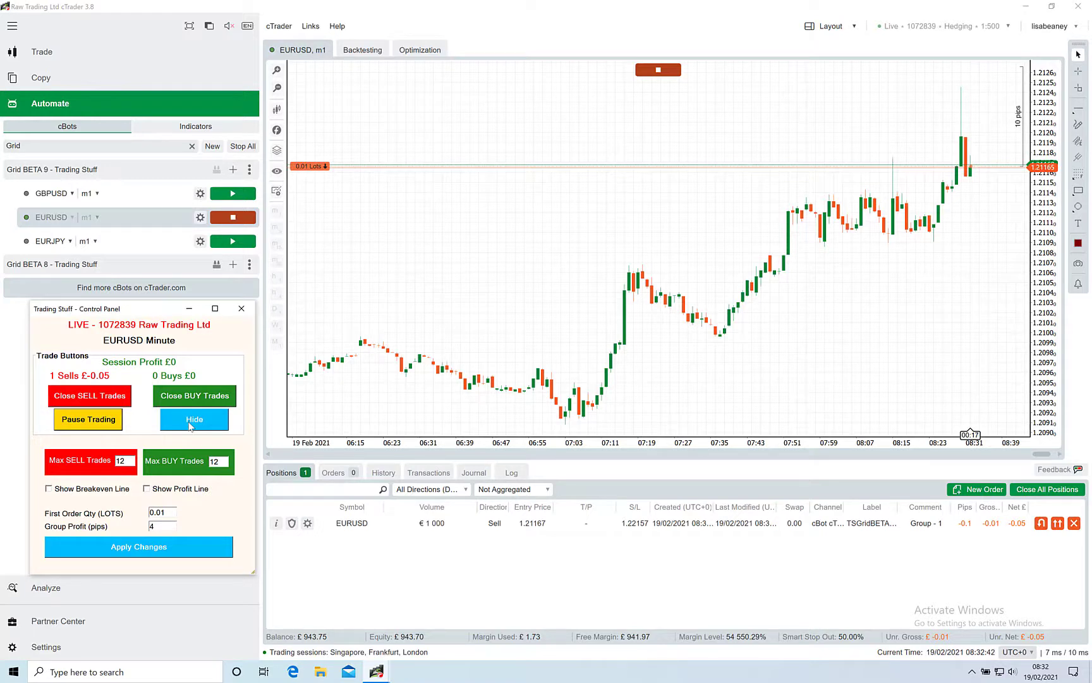
left_click(190, 426)
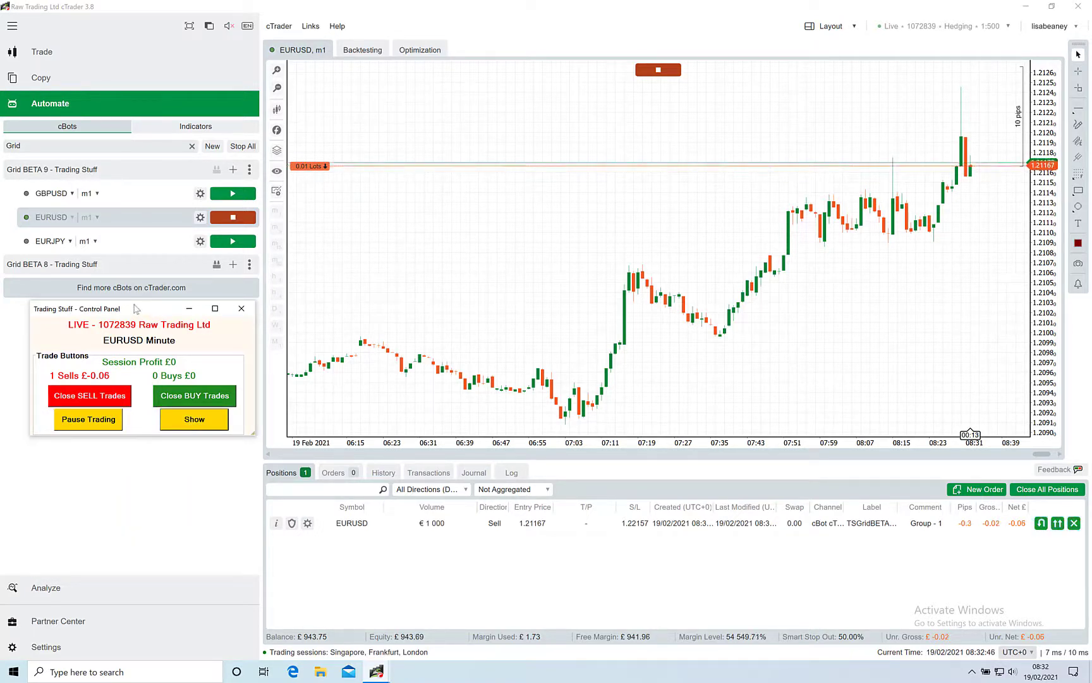
left_click_drag(136, 309, 128, 264)
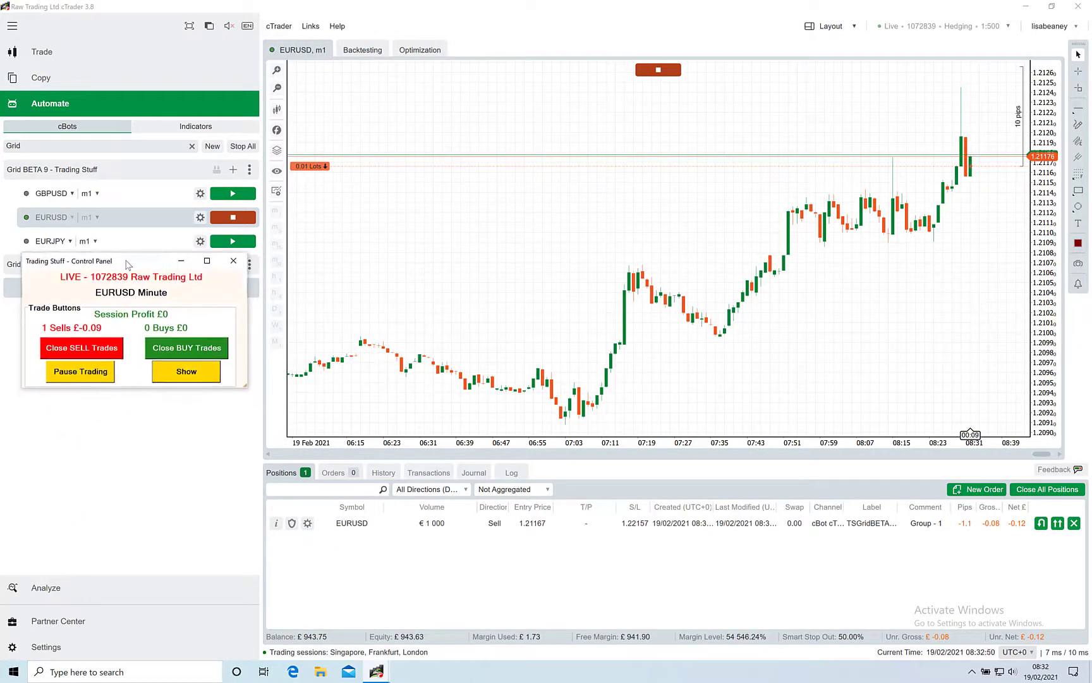
left_click(186, 373)
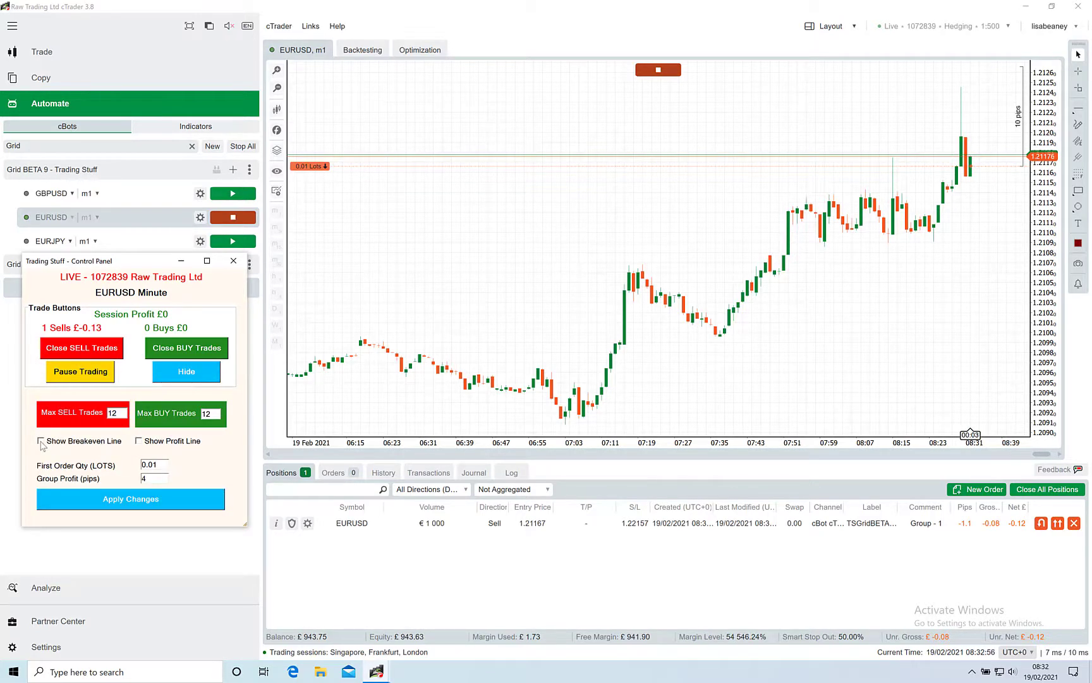
- Show the breakeven and profit lines and apply a Group Profit of 2 pips
left_click(40, 442)
left_click(138, 441)
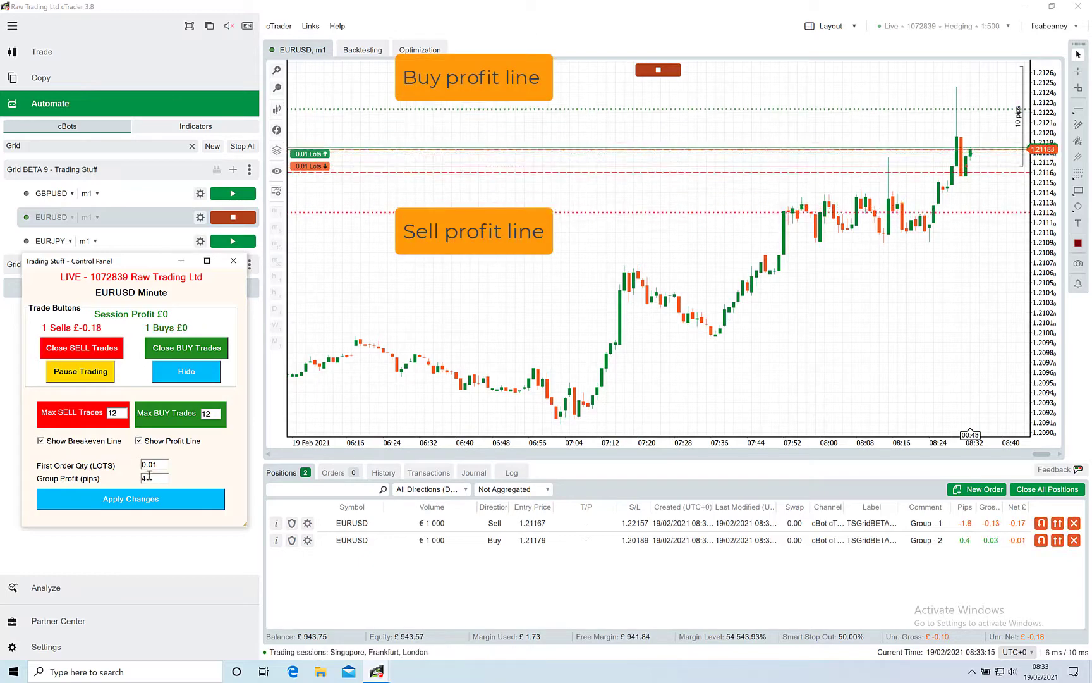
key("BackSpace")
type("2")
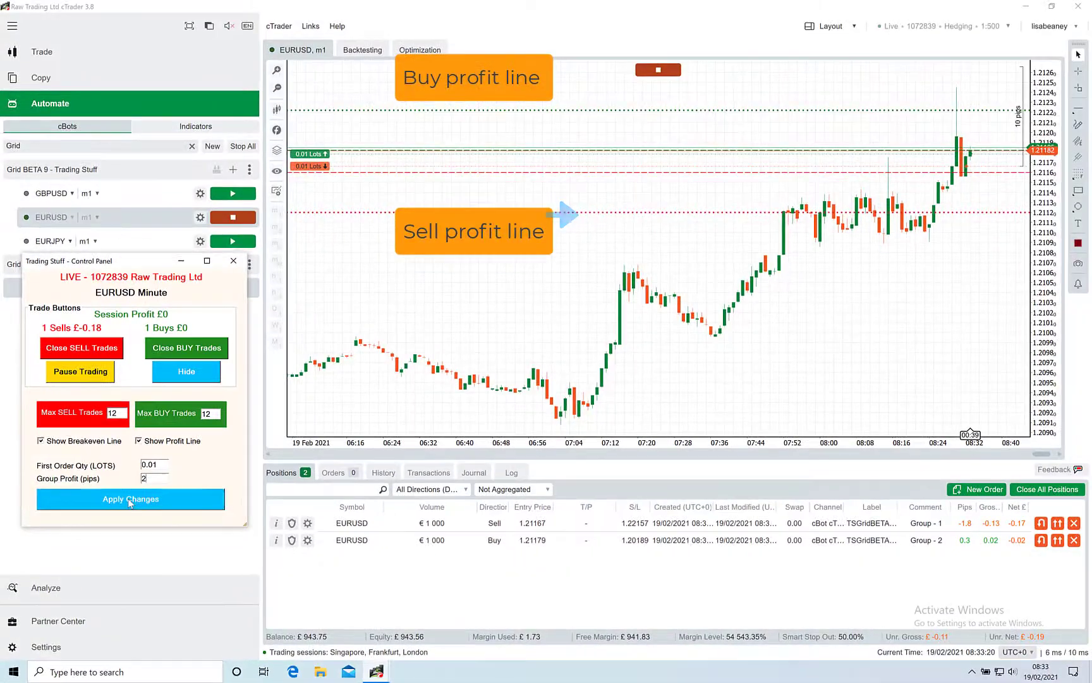
left_click(129, 500)
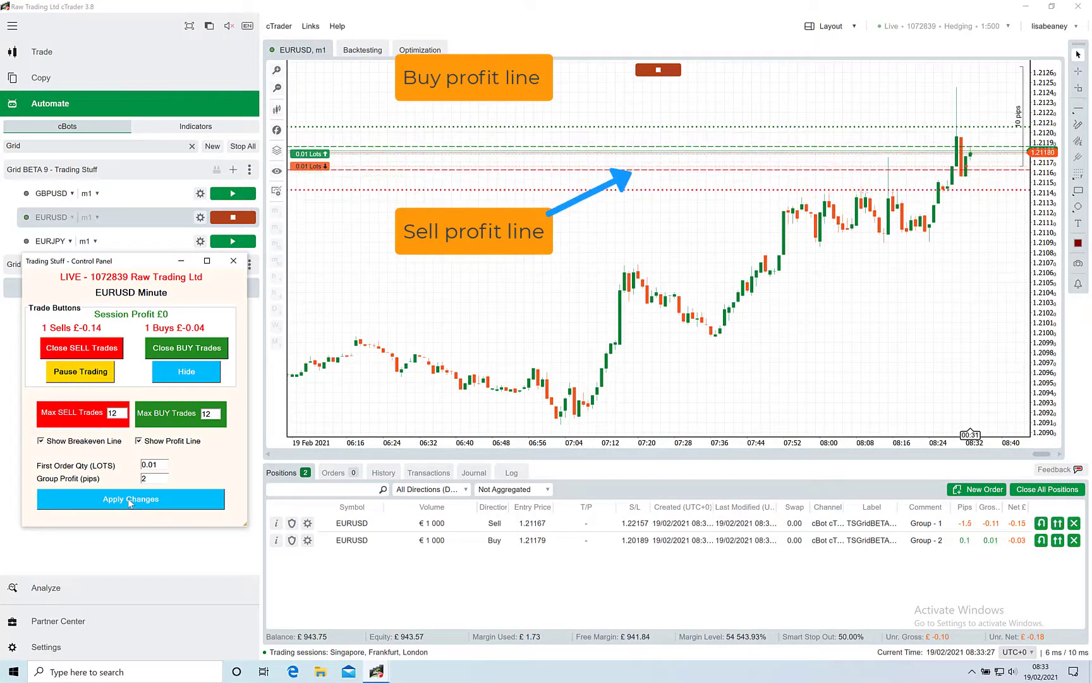
- Restore Group Profit to 4 pips and hide the profit and breakeven lines
double_click(141, 480)
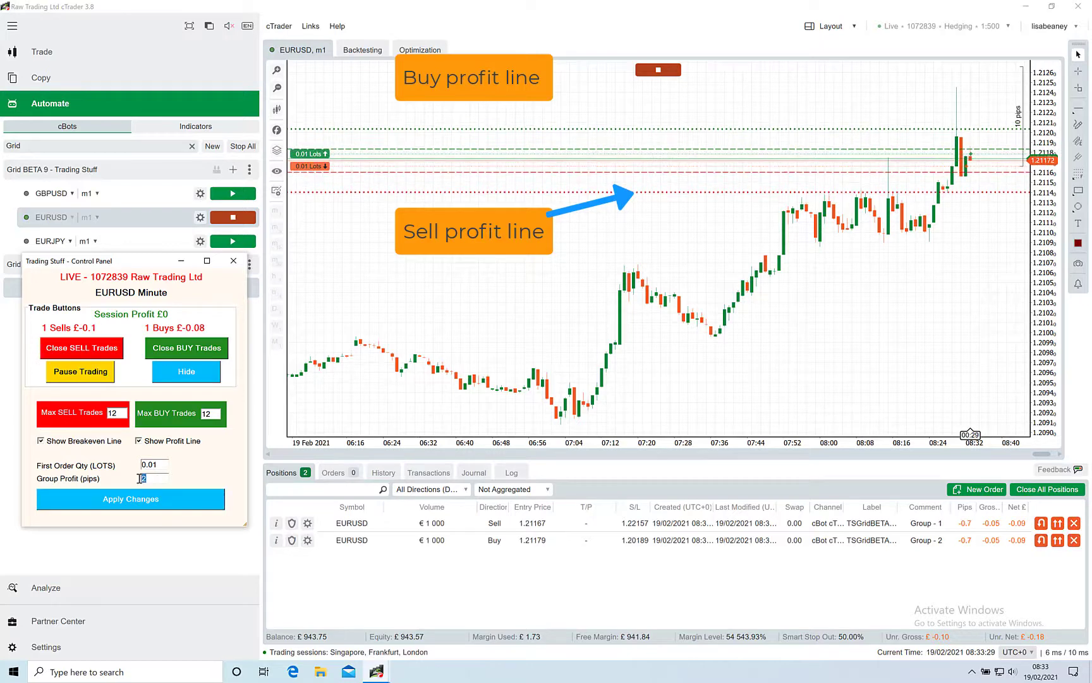
type("4")
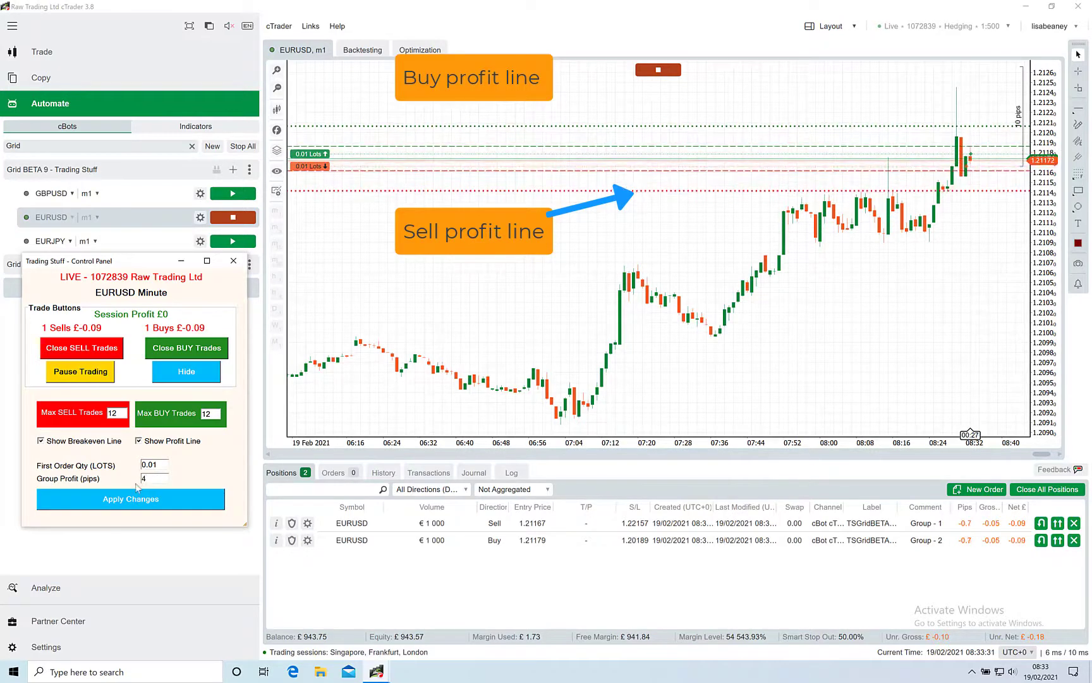
left_click(129, 500)
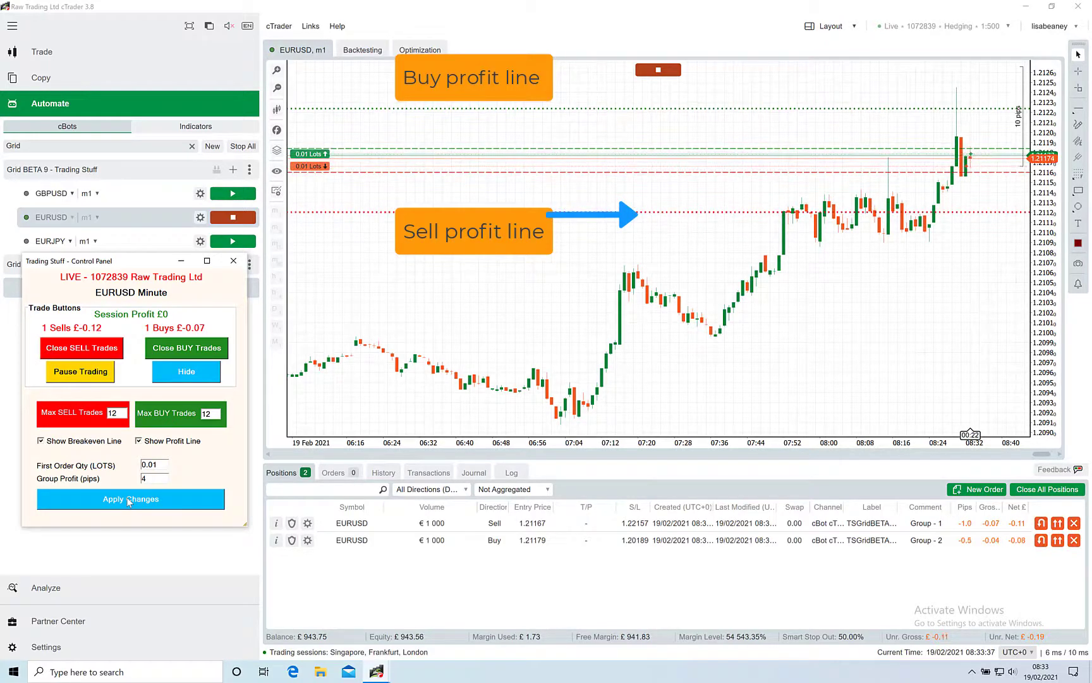
left_click(138, 441)
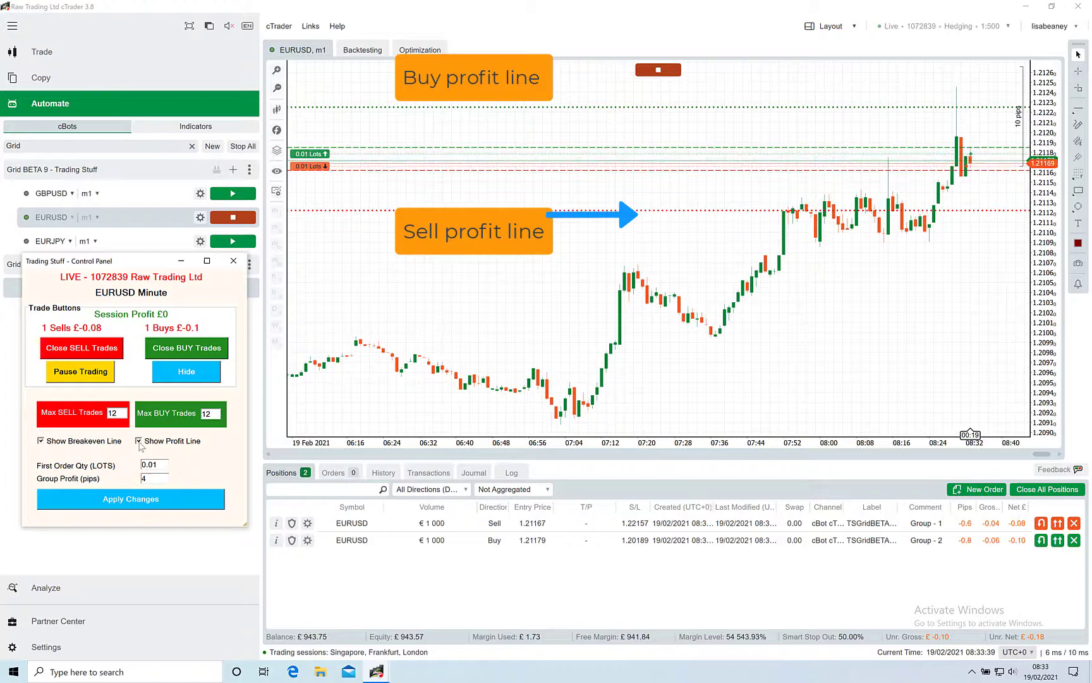
left_click(40, 441)
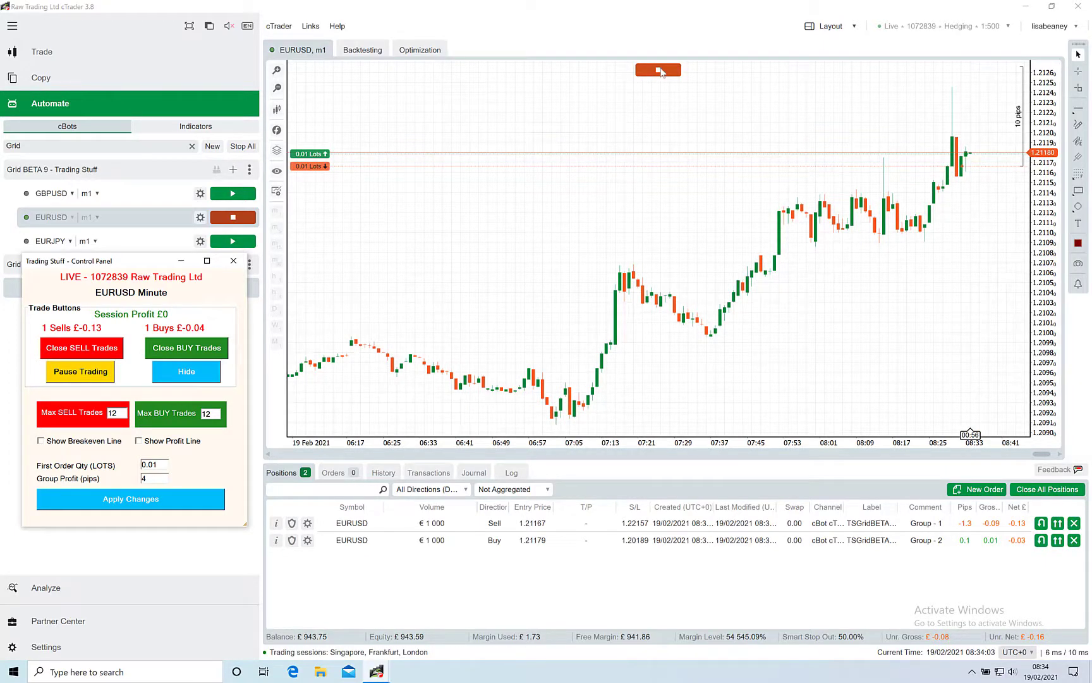
- Stop the EURUSD cBot, switch to Backtesting, and set Write to Excel to Yes
left_click(658, 70)
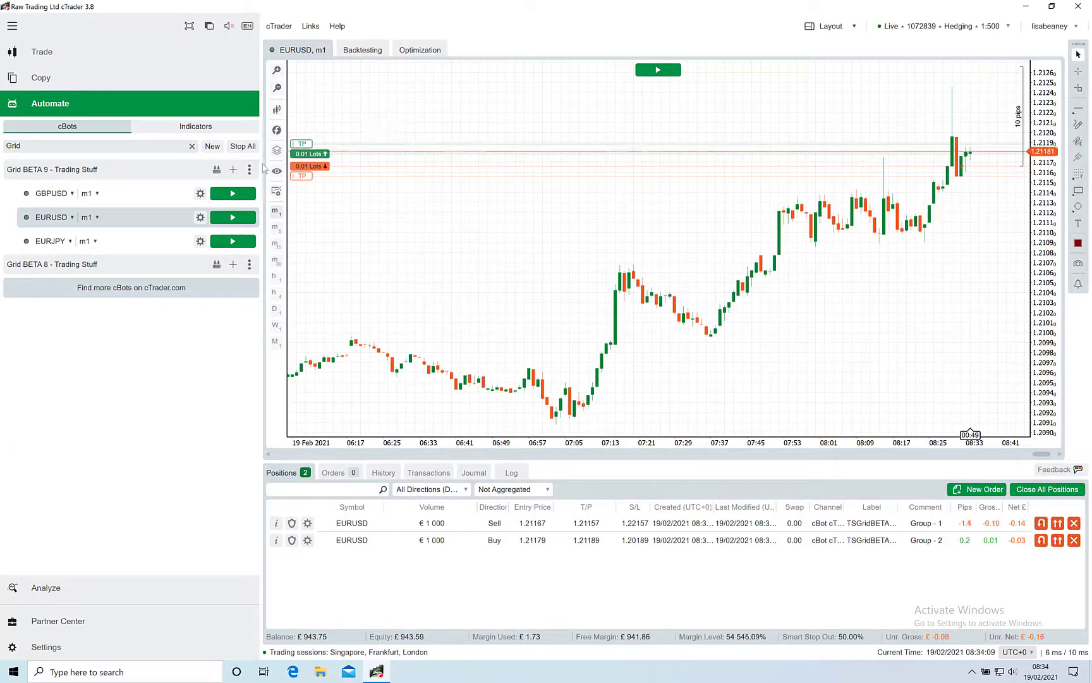
left_click(362, 49)
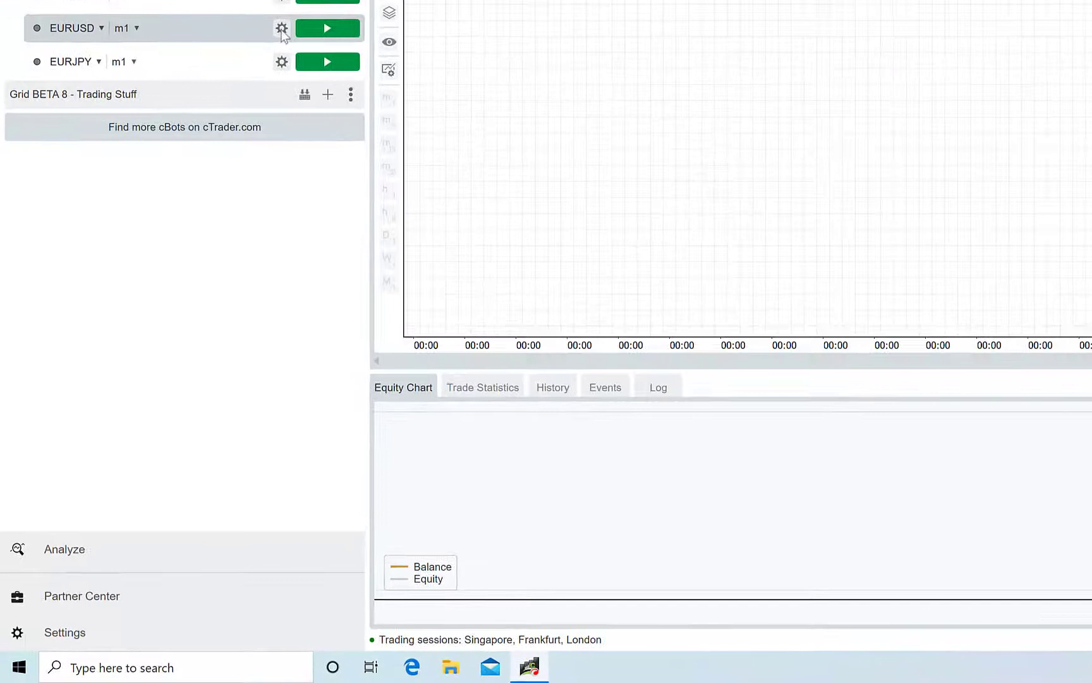
left_click(282, 29)
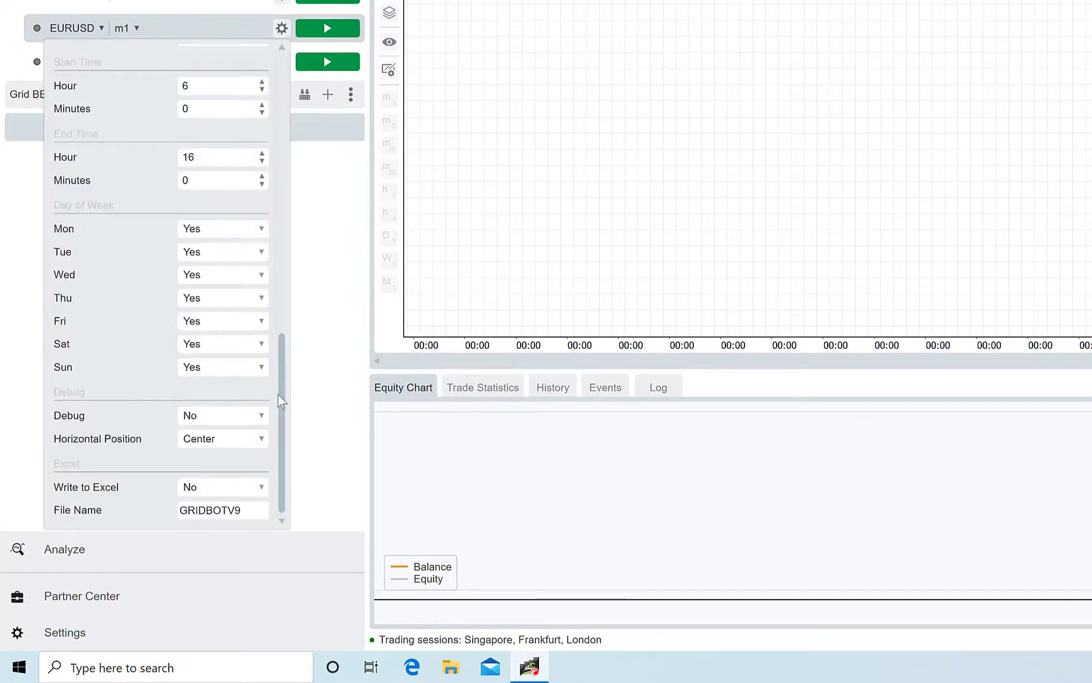
left_click(261, 487)
left_click(228, 507)
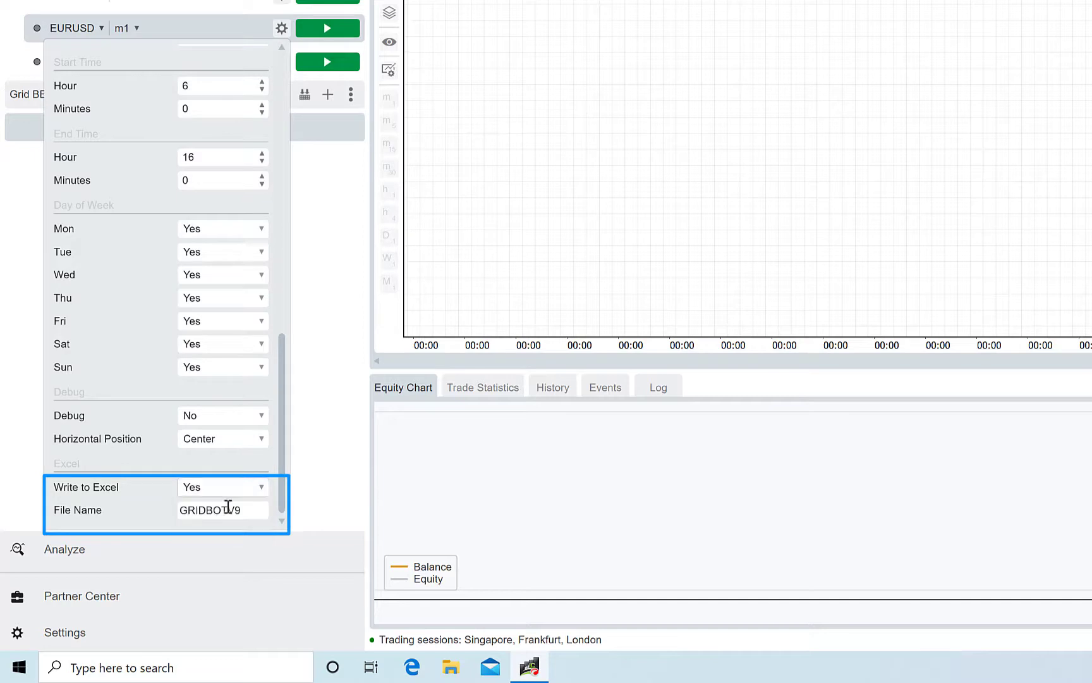
- Set Trade with Trend and Safety Net to Yes in the backtest parameters
left_click_drag(279, 451, 271, 239)
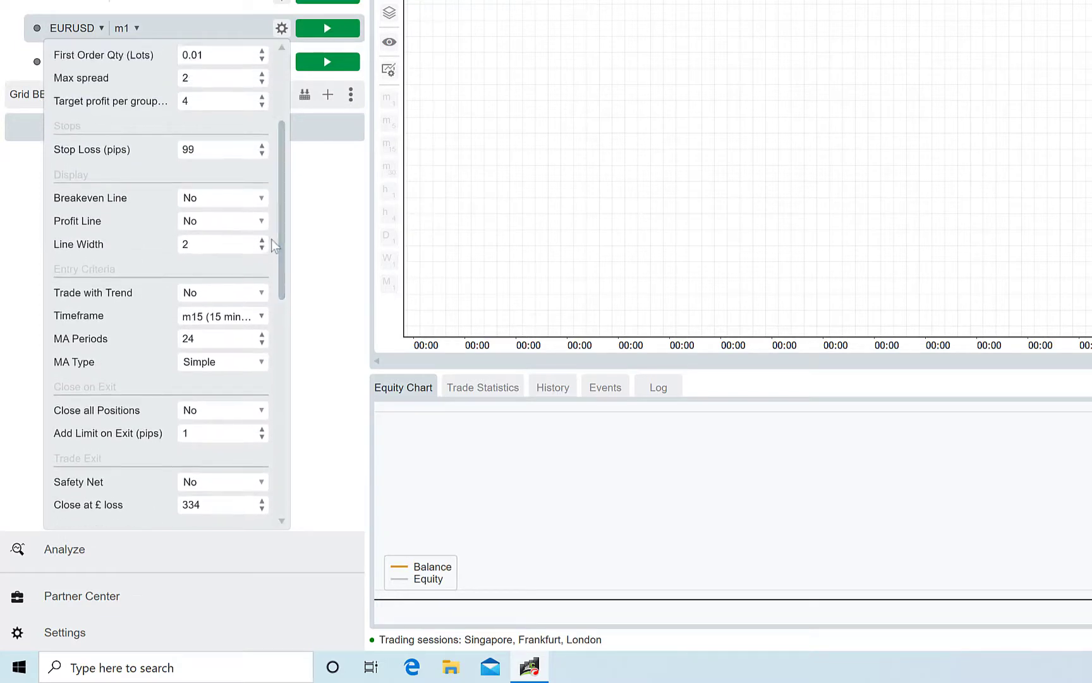
left_click(261, 293)
left_click(239, 319)
left_click_drag(282, 285, 283, 356)
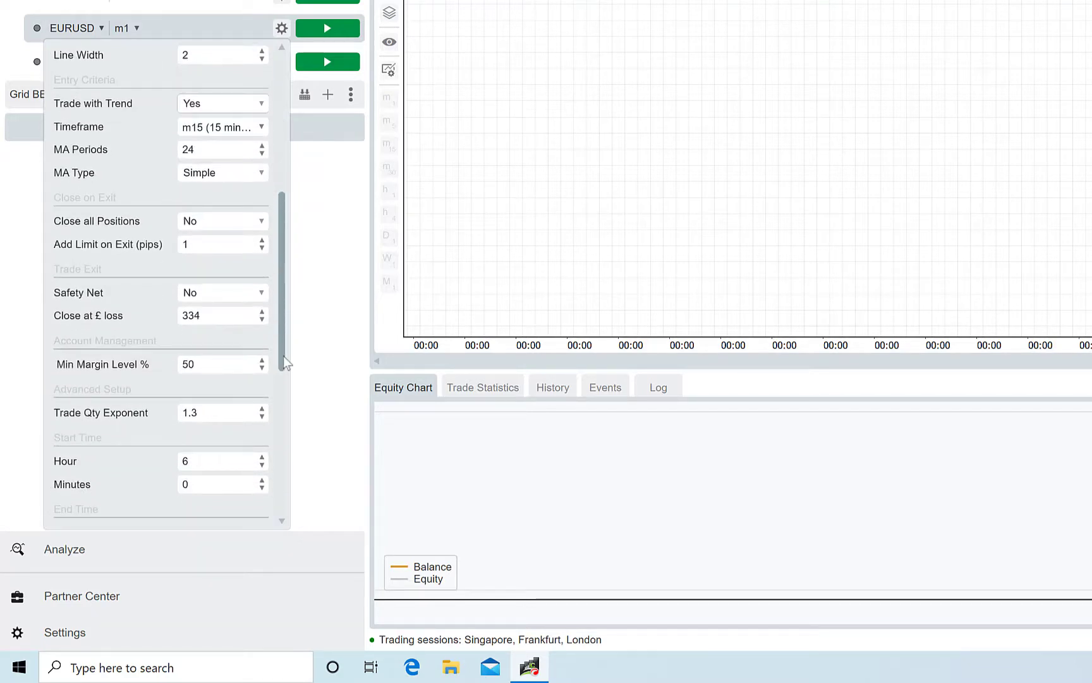
left_click(231, 295)
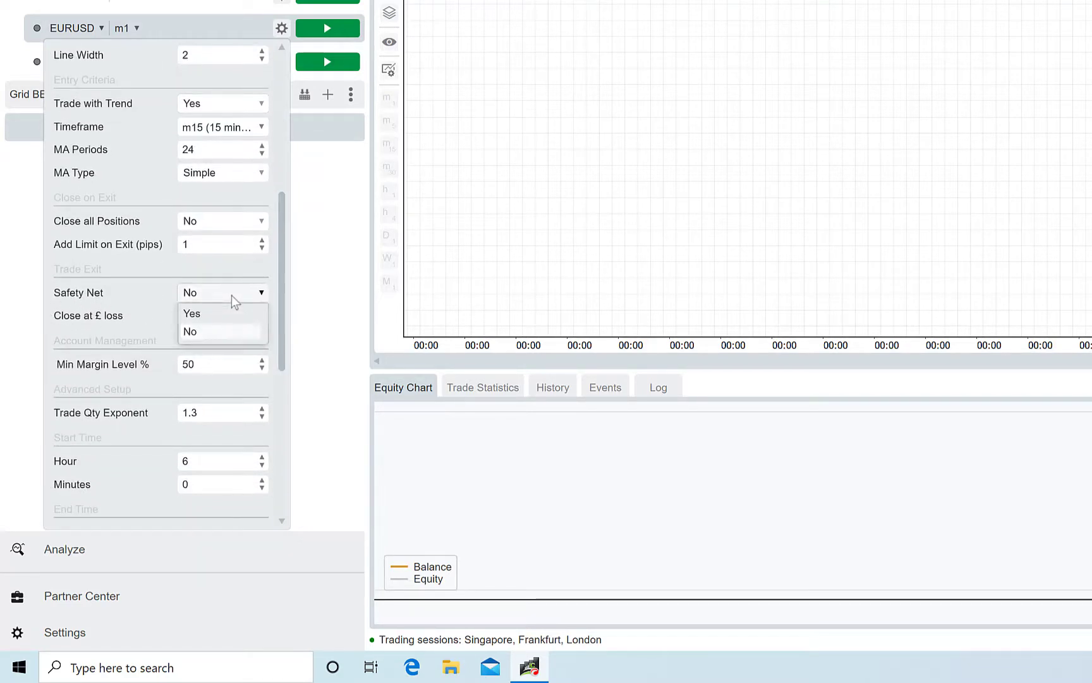
left_click(217, 314)
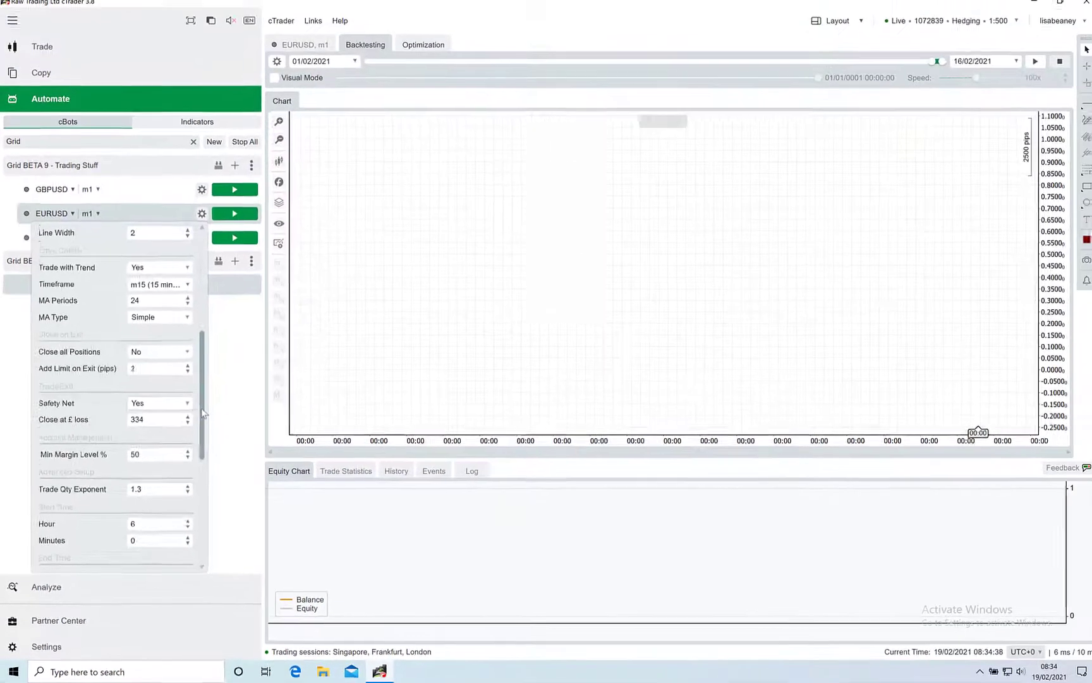
scroll(285, 157, "up", 5)
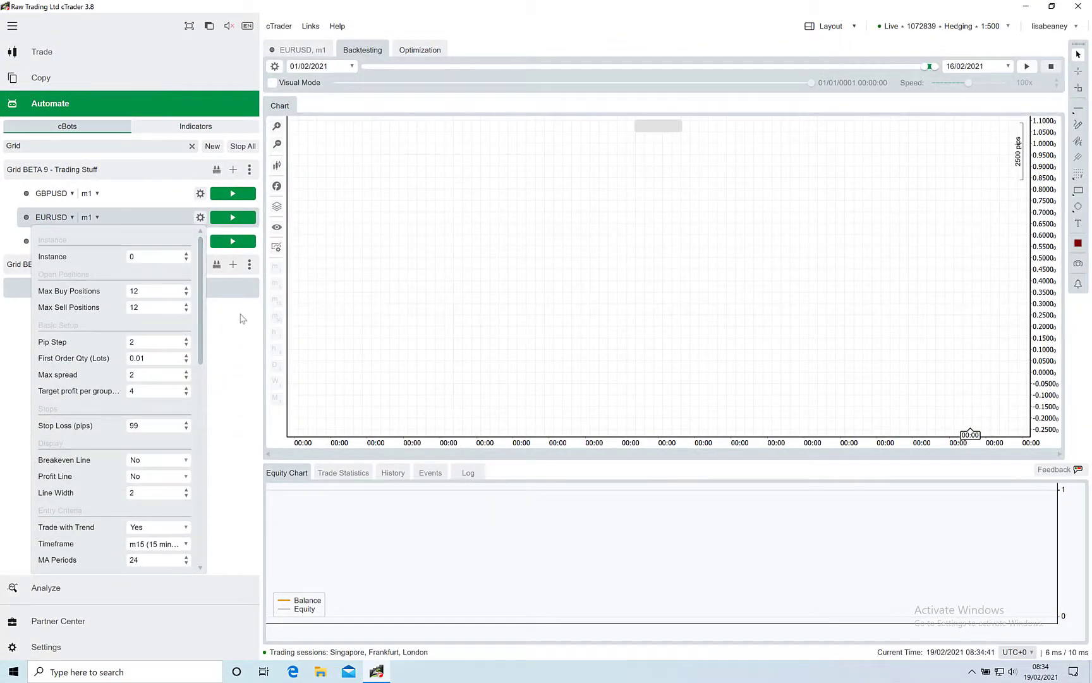
- Set the backtest Starting Capital to 1000
left_click(366, 252)
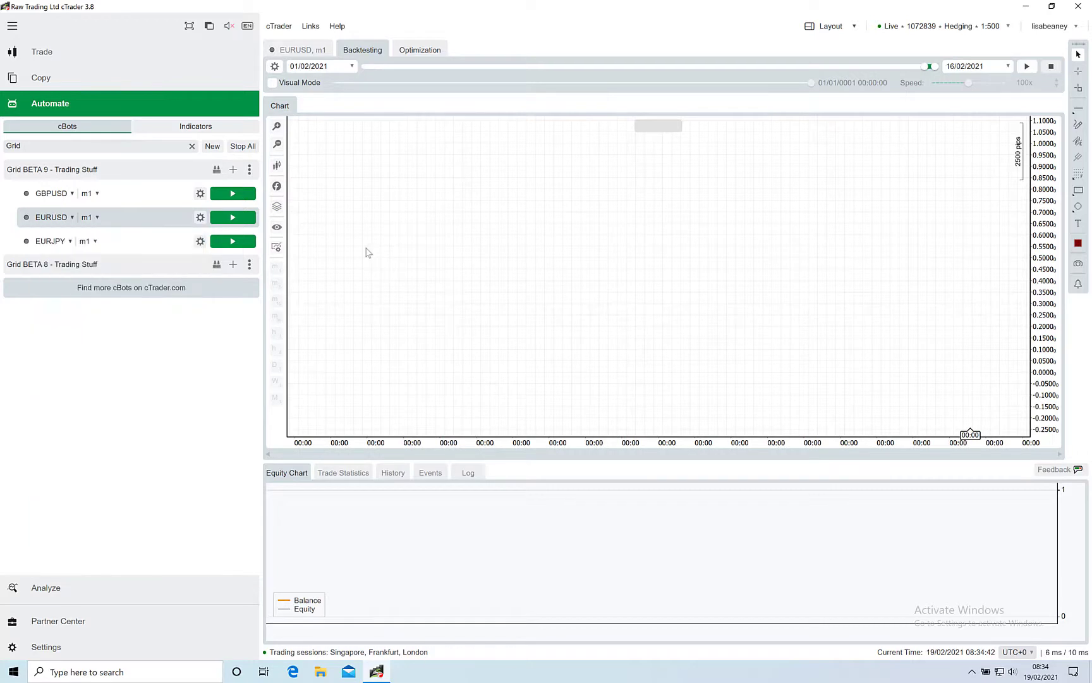
left_click(275, 67)
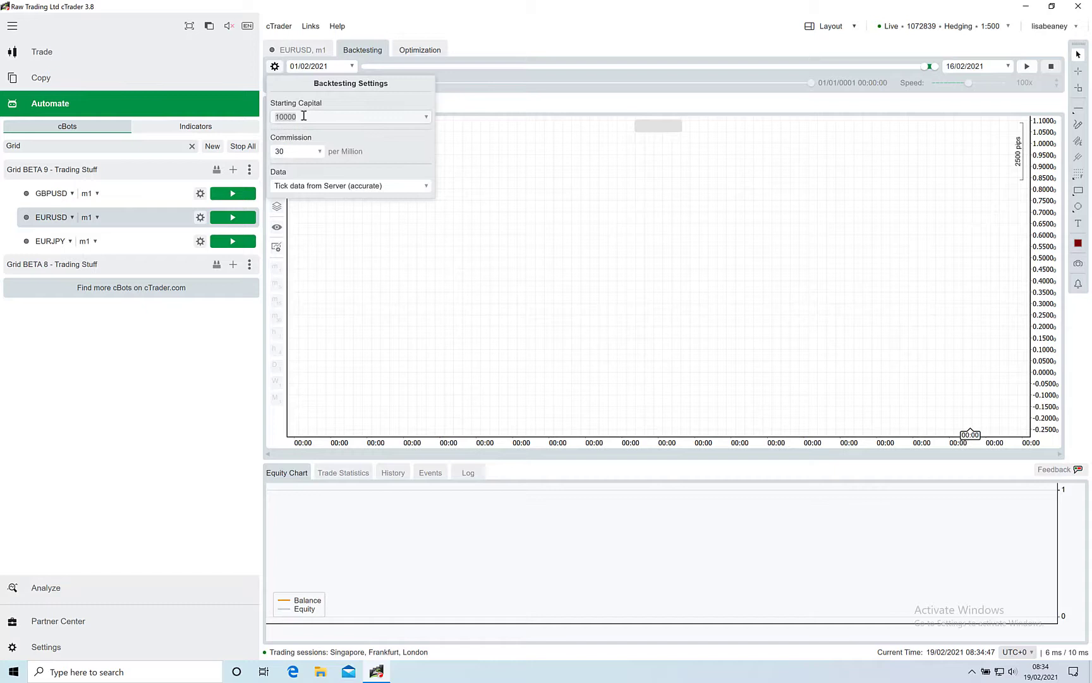
type("1")
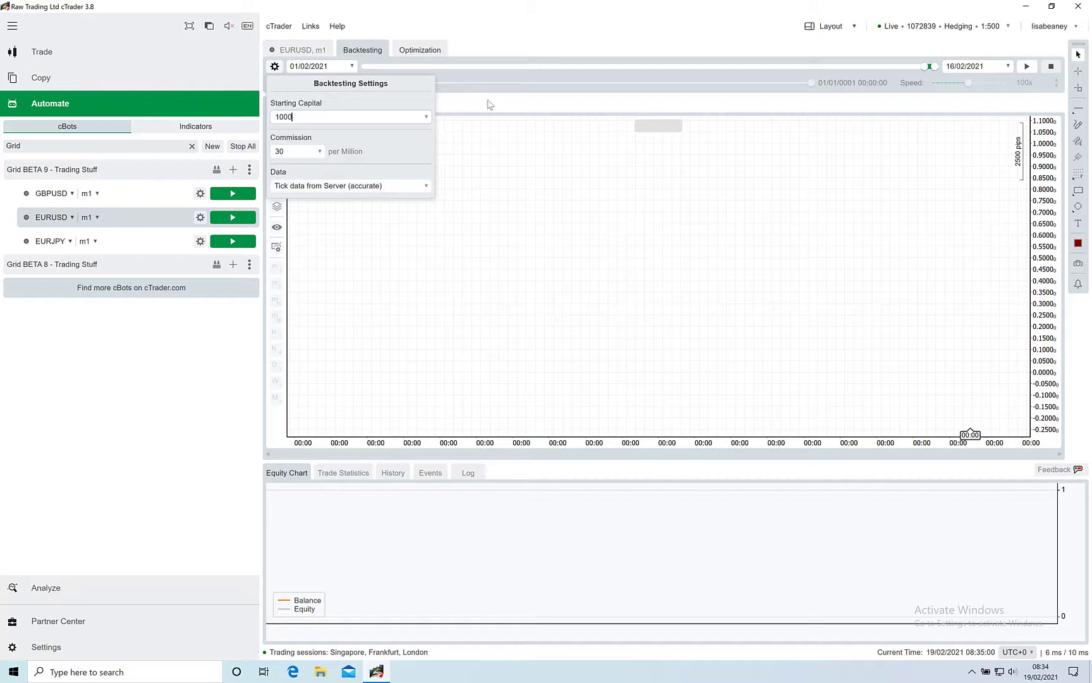
left_click(510, 82)
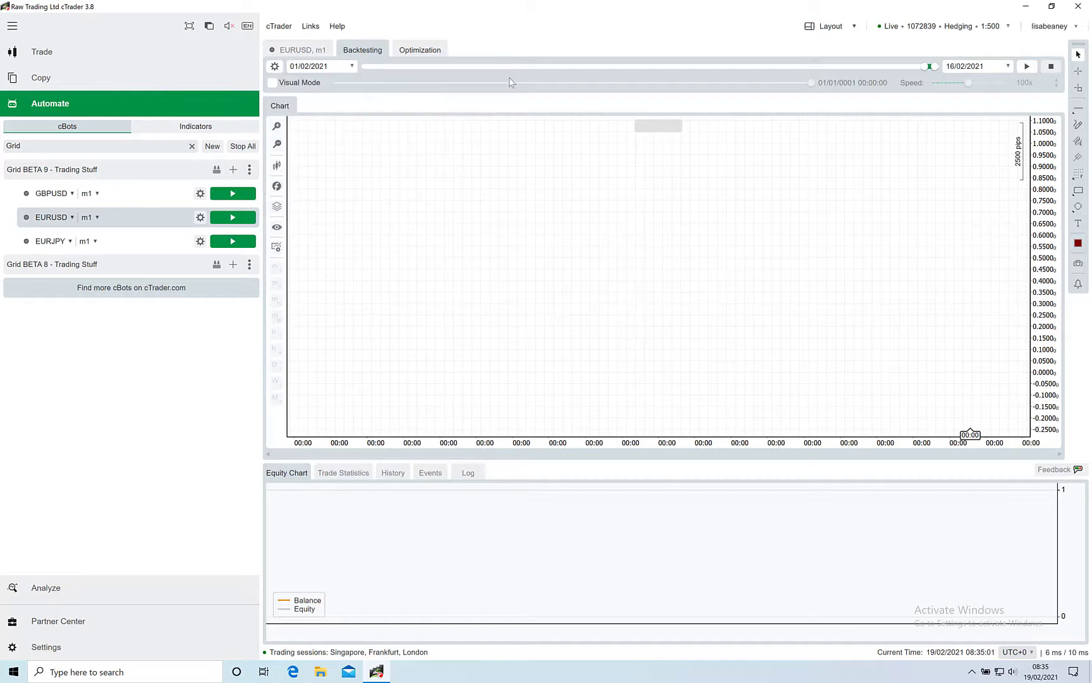
- Set the backtest period from 01/12/2020 to 18/02/2021
left_click(352, 67)
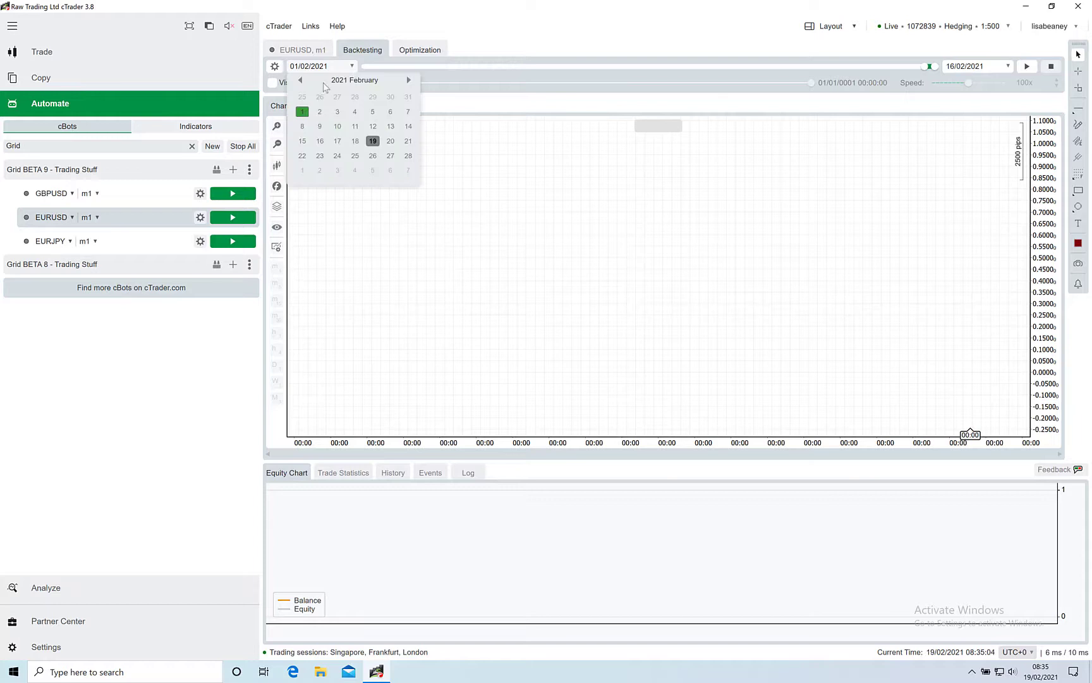
left_click(302, 82)
left_click(303, 82)
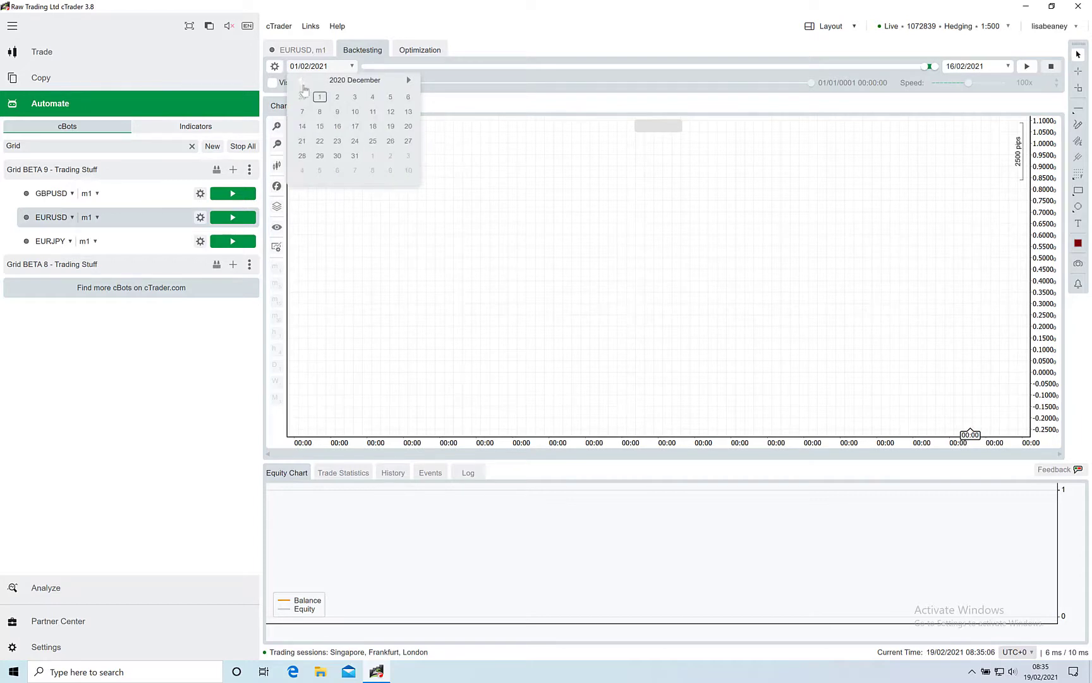
left_click(319, 98)
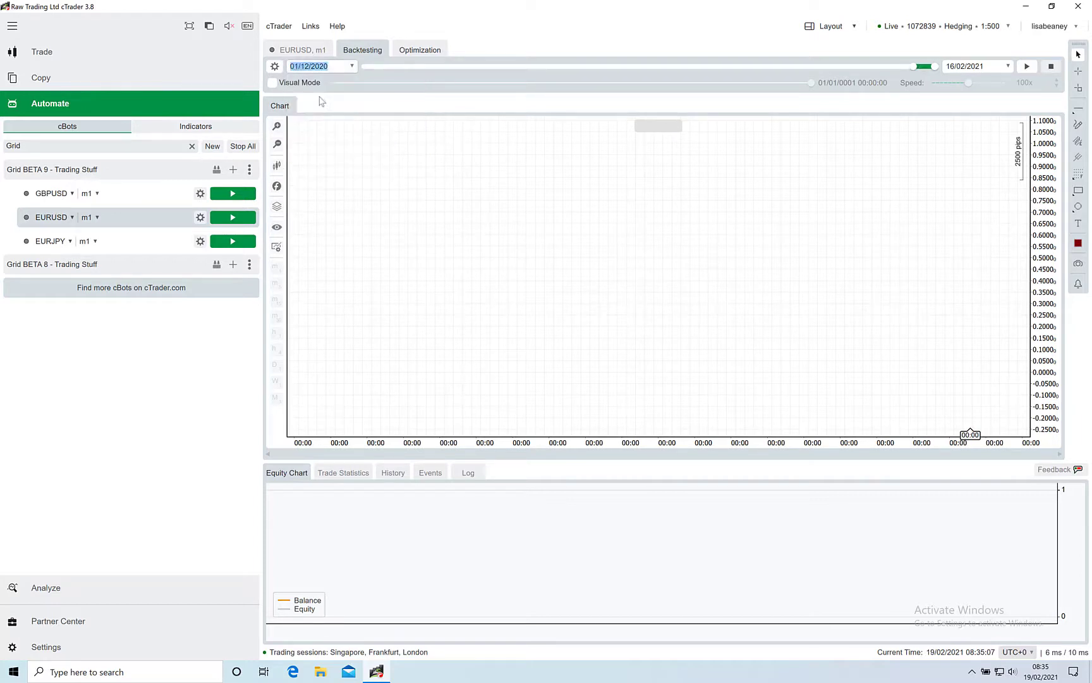
left_click(1009, 66)
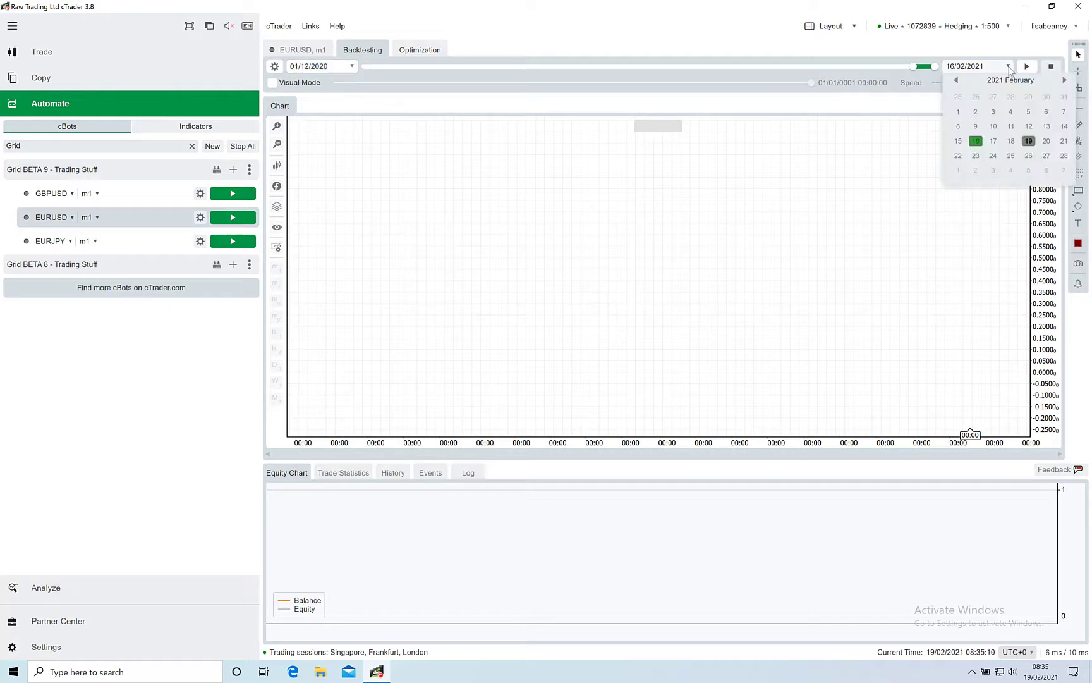
left_click(1013, 144)
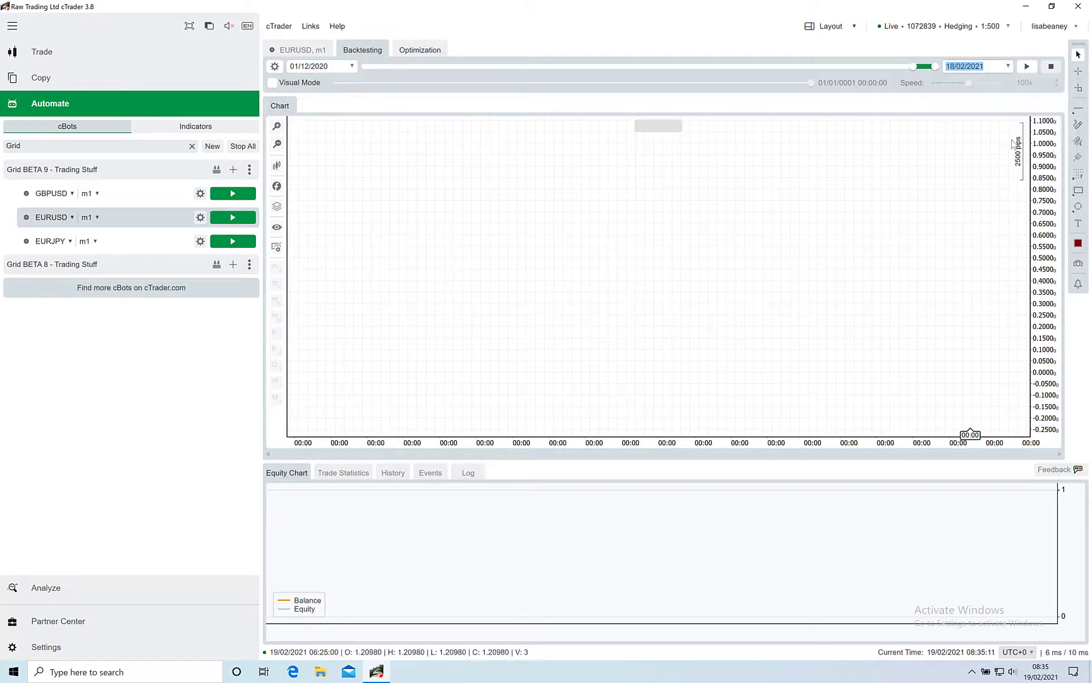
- Run the EURUSD backtest through to its +862 £ (+86%) result
left_click(1027, 67)
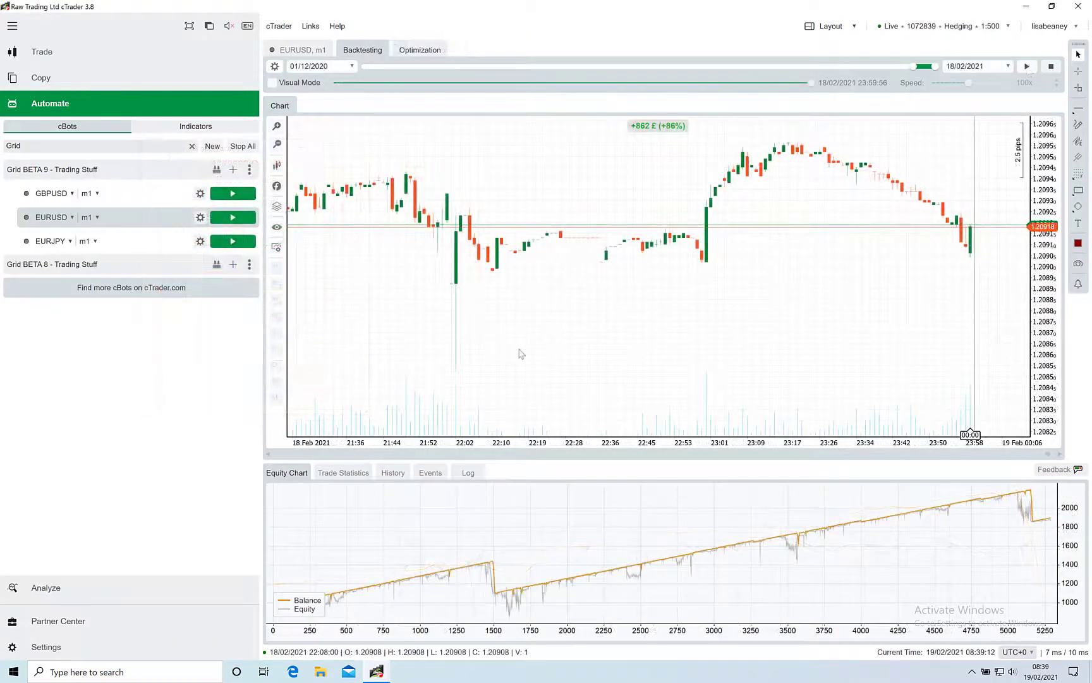
- Open the GRIDBOTV9 2021-Feb-19 08-36 spreadsheet from the cTrader documents folder on the Mac
left_click(320, 675)
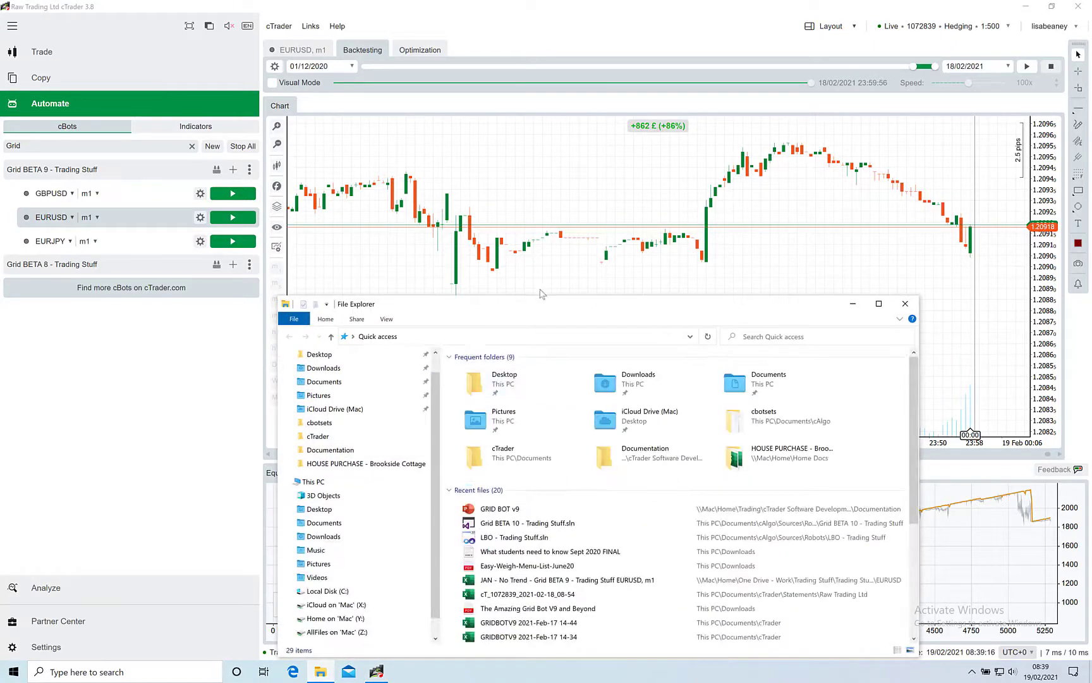
left_click_drag(538, 314, 551, 129)
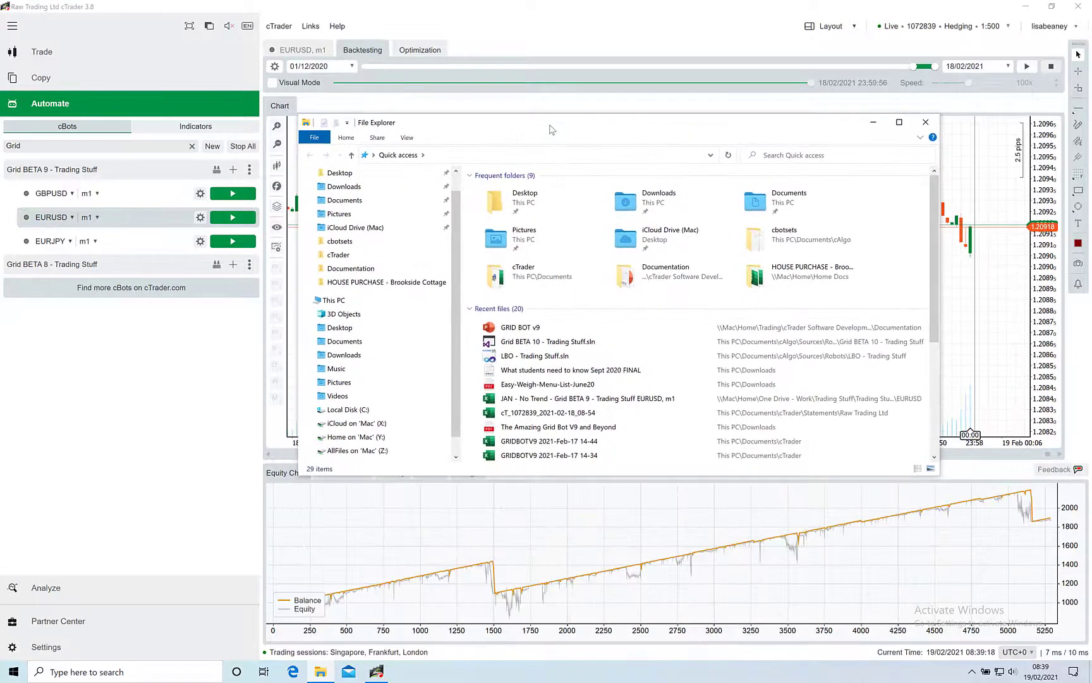
left_click(340, 256)
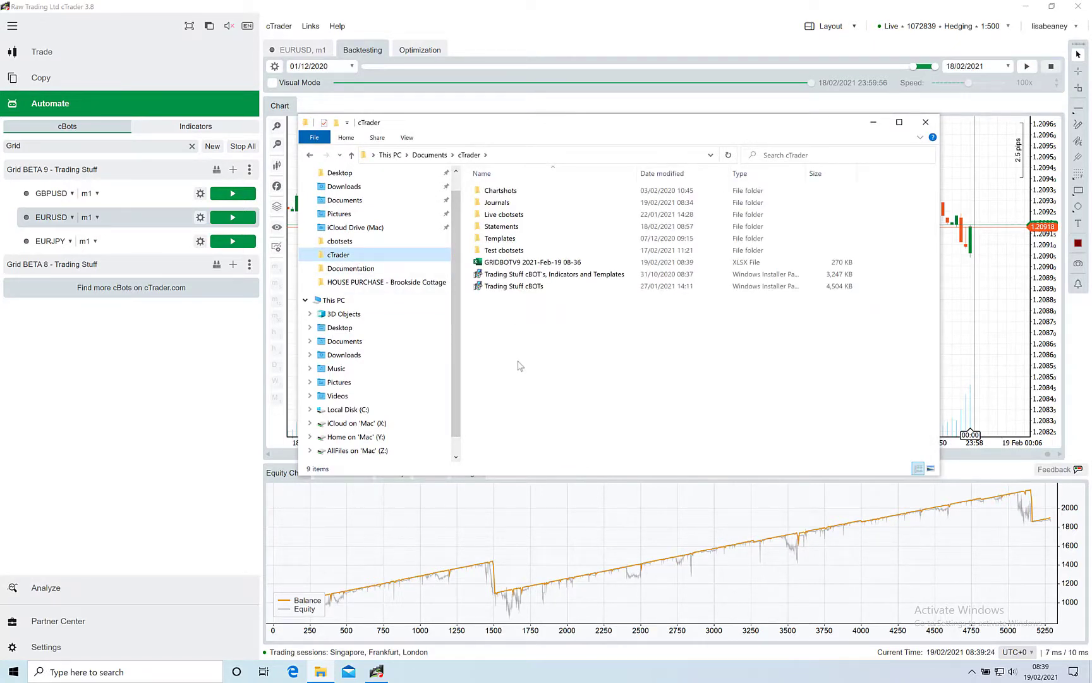
left_click(509, 265)
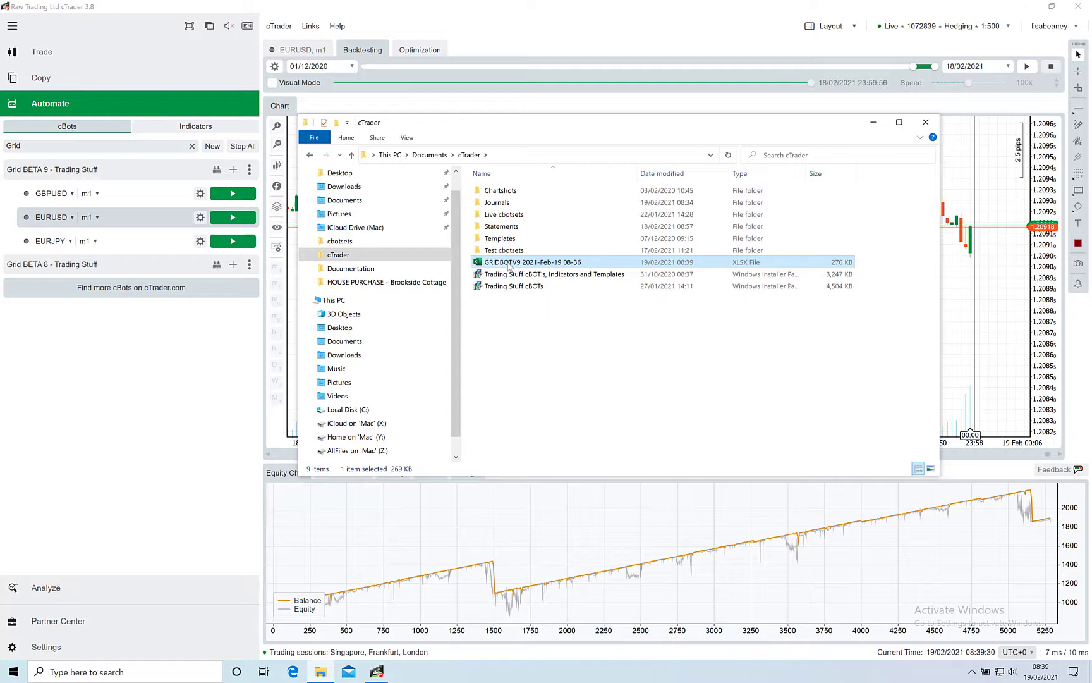
right_click(509, 266)
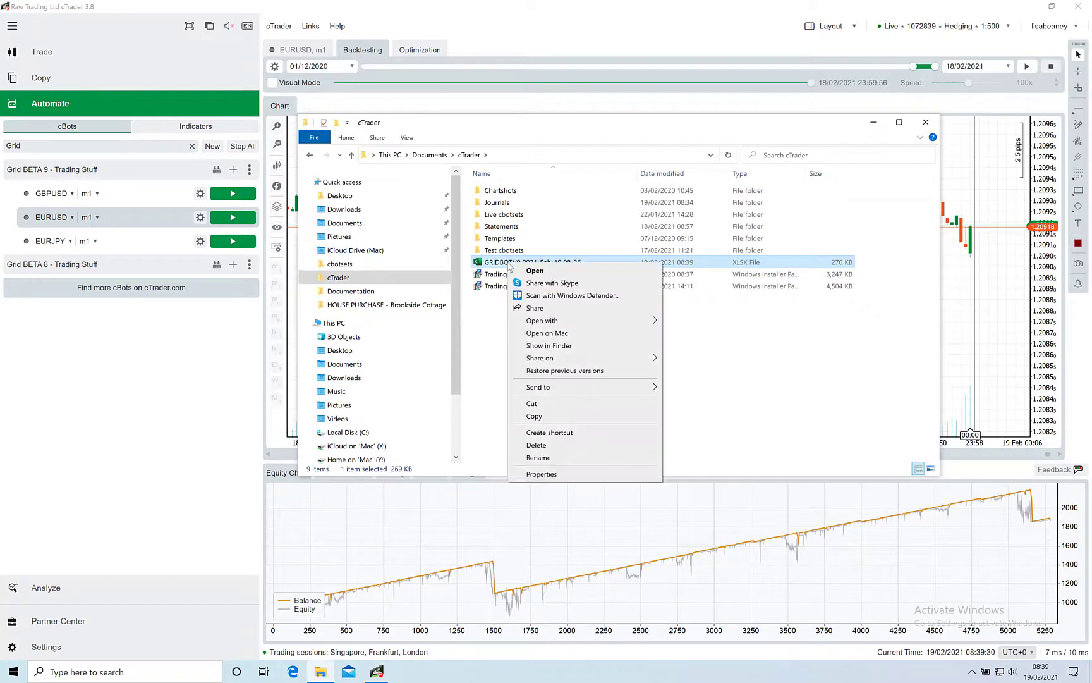
left_click(536, 334)
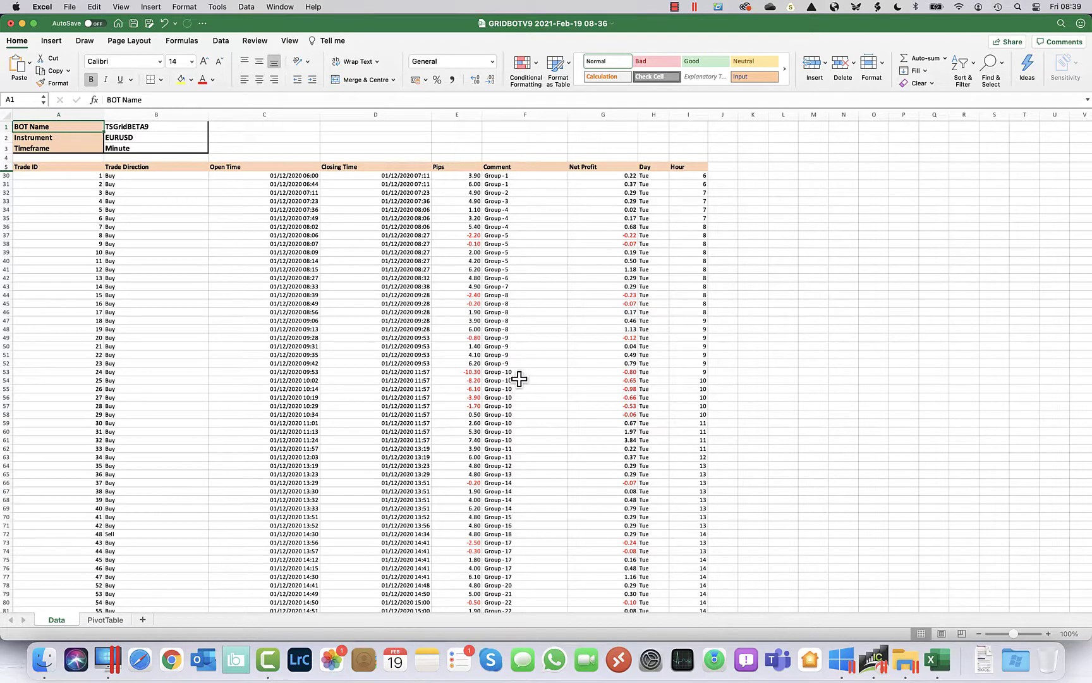
- Switch to the PivotTable sheet summing Net Profit by hour and weekday, total 894.03
left_click(106, 620)
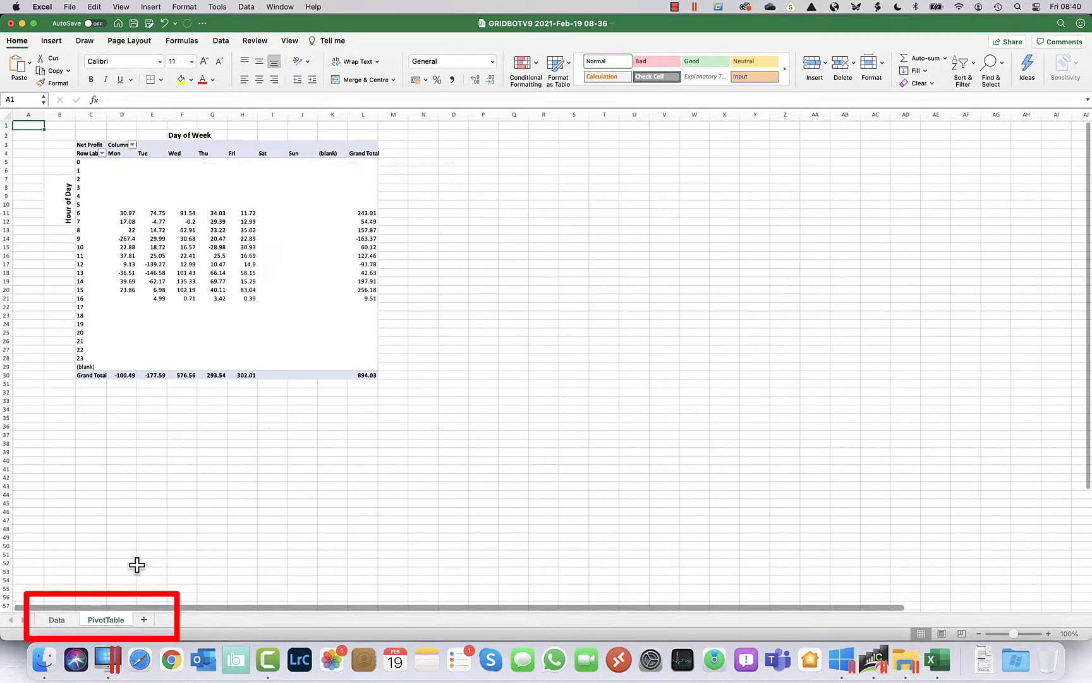
scroll(237, 522, "up", 2)
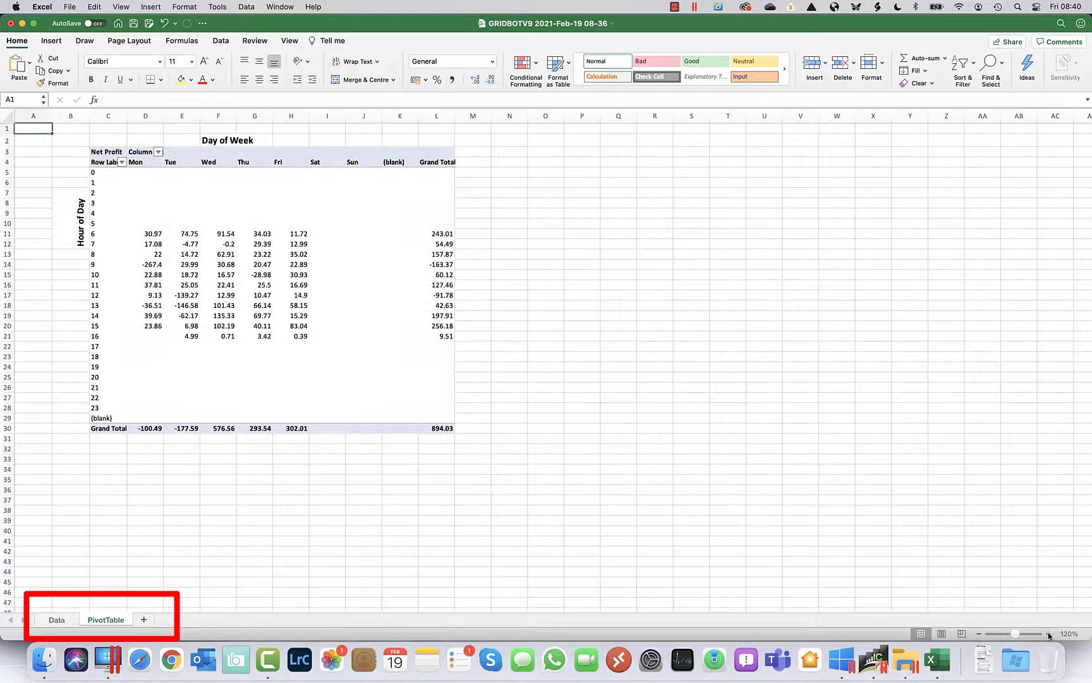